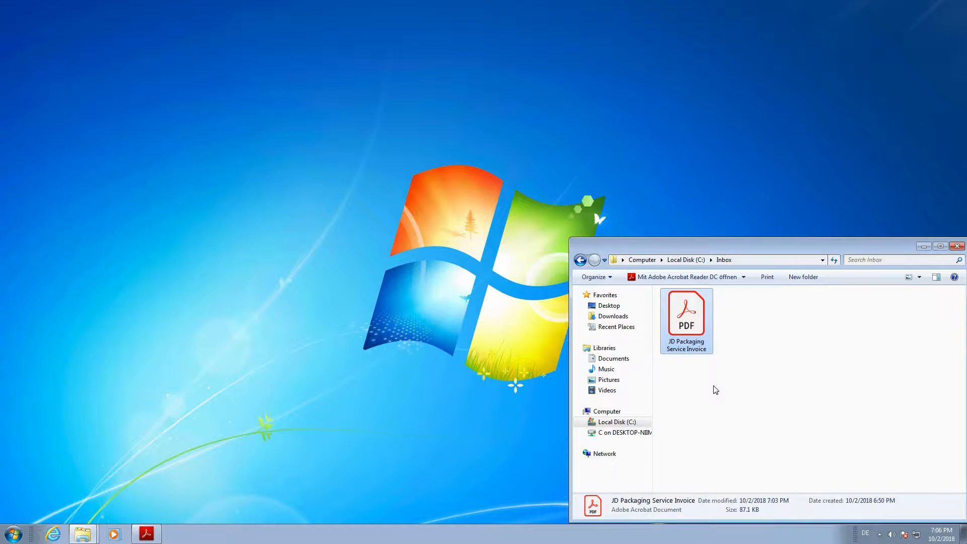
# - Open the JD Packaging Service Invoice PDF and follow its link to download the customer service Windows app
pyautogui.doubleClick(690, 316)
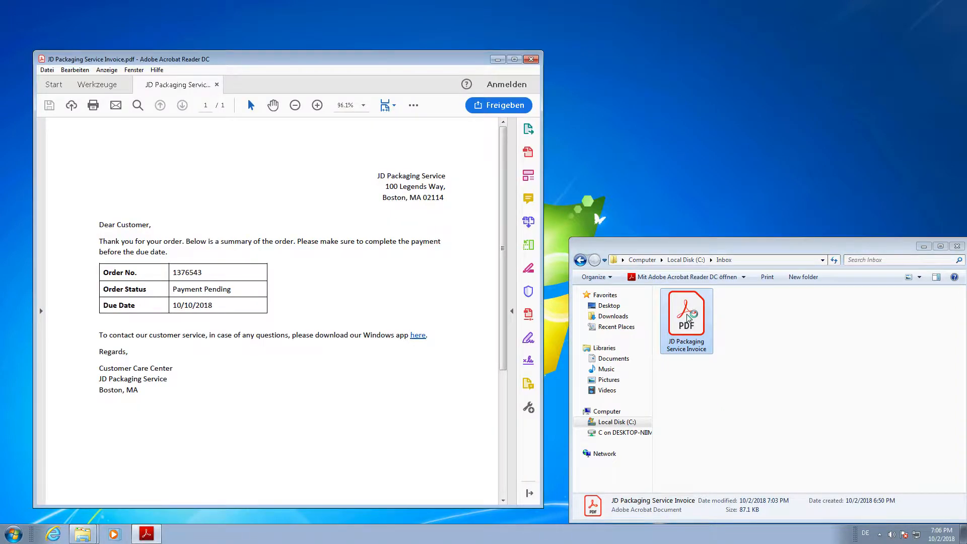
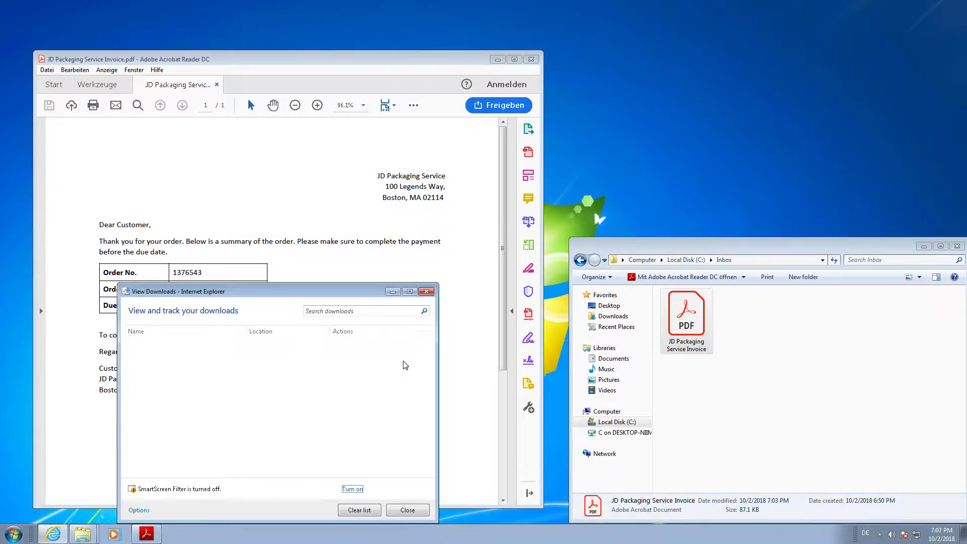
pyautogui.click(369, 511)
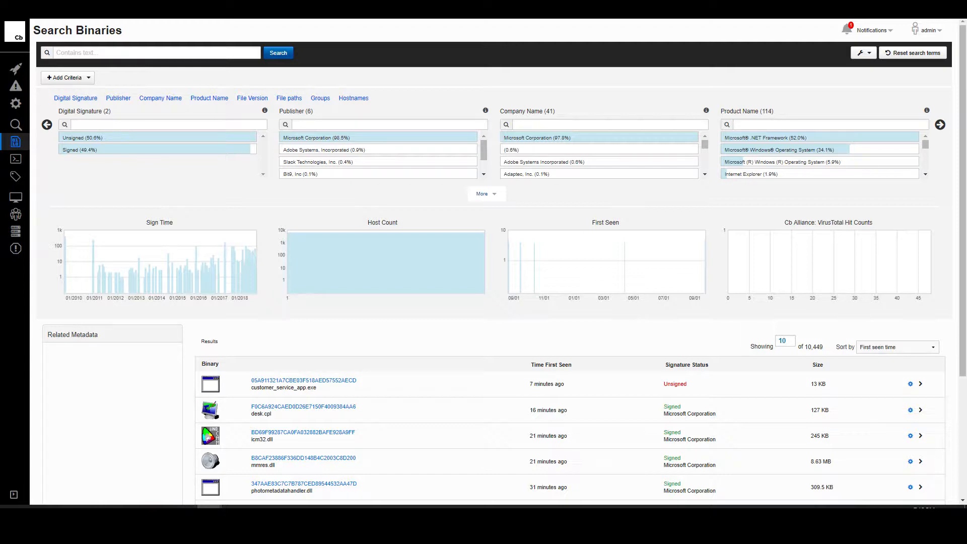
# - Locate the VMRay Detonation Analysis feed among Carbon Black's threat intelligence feeds and return to the binary search
pyautogui.click(16, 69)
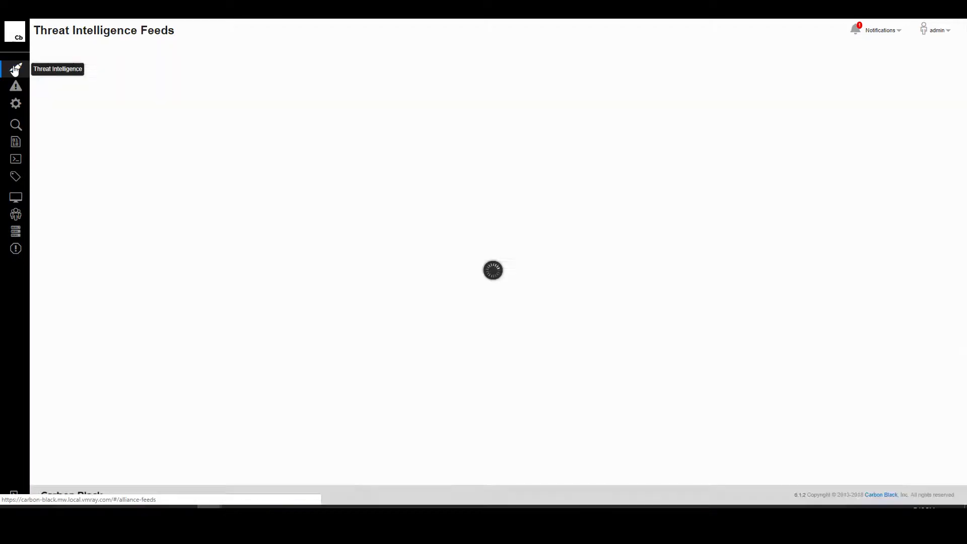
pyautogui.scroll(-8, 872, 261)
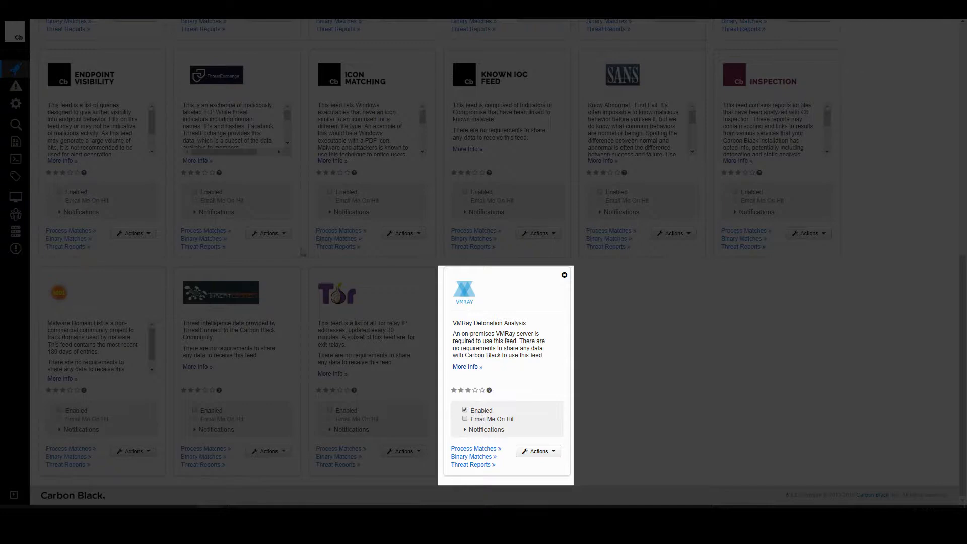
pyautogui.click(17, 143)
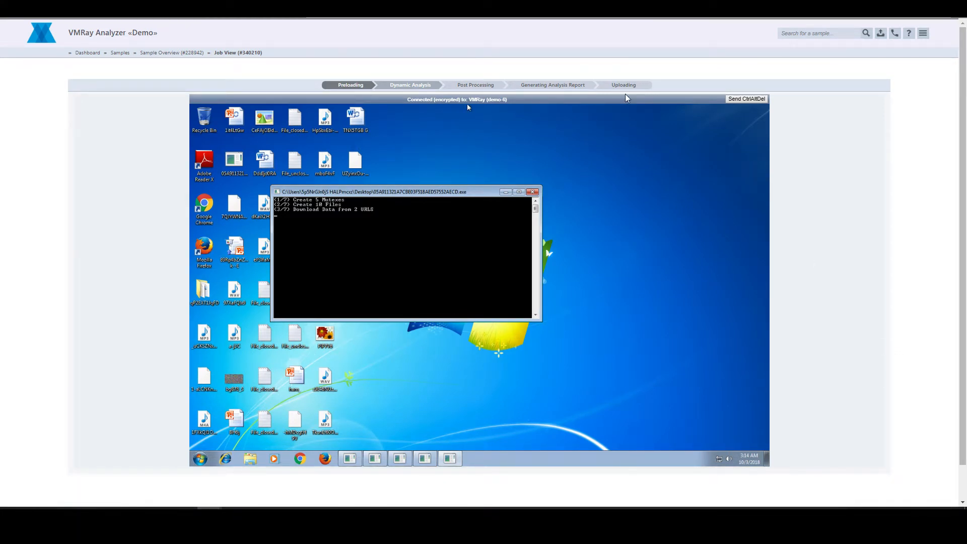
# - Open the sample's dynamic analysis report in VMRay Analyzer and review its network and behavior results
pyautogui.click(172, 52)
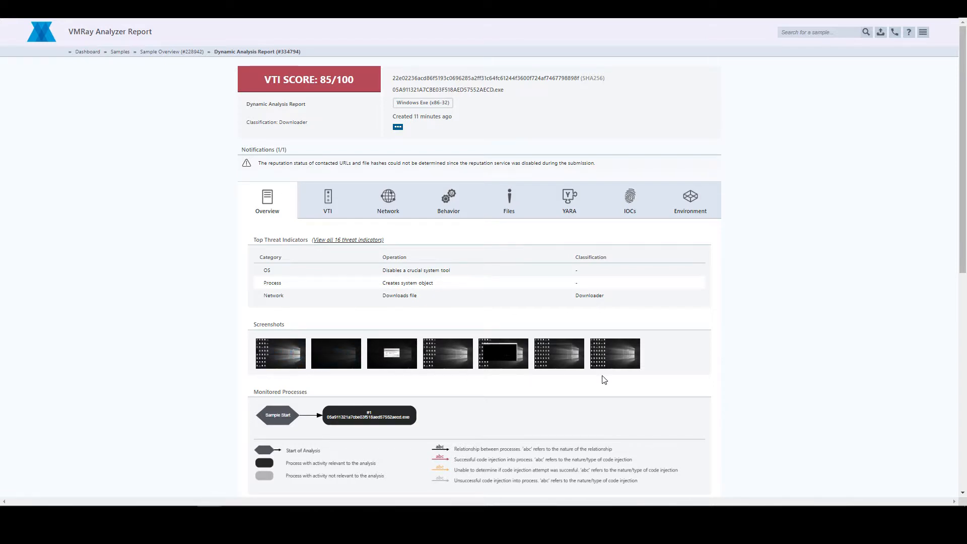
pyautogui.click(374, 214)
pyautogui.scroll(-2, 192, 316)
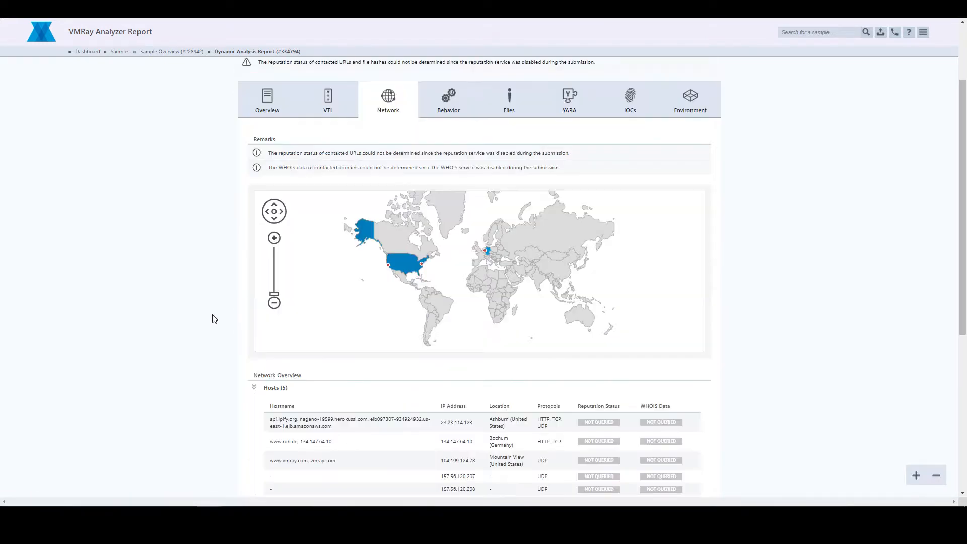
pyautogui.scroll(1, 209, 317)
pyautogui.click(442, 159)
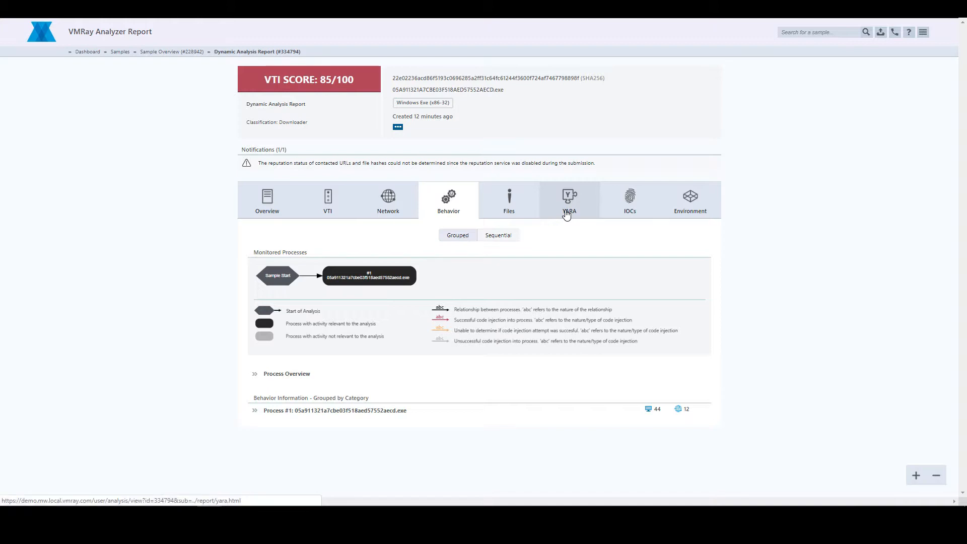
# - Export the report's indicators of compromise to a text file and open the exported file
pyautogui.click(629, 207)
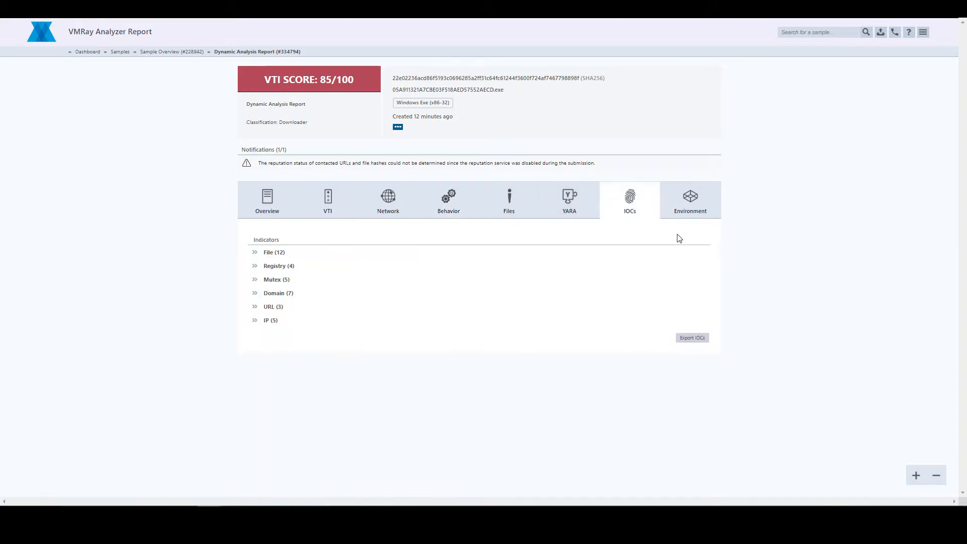
pyautogui.click(707, 338)
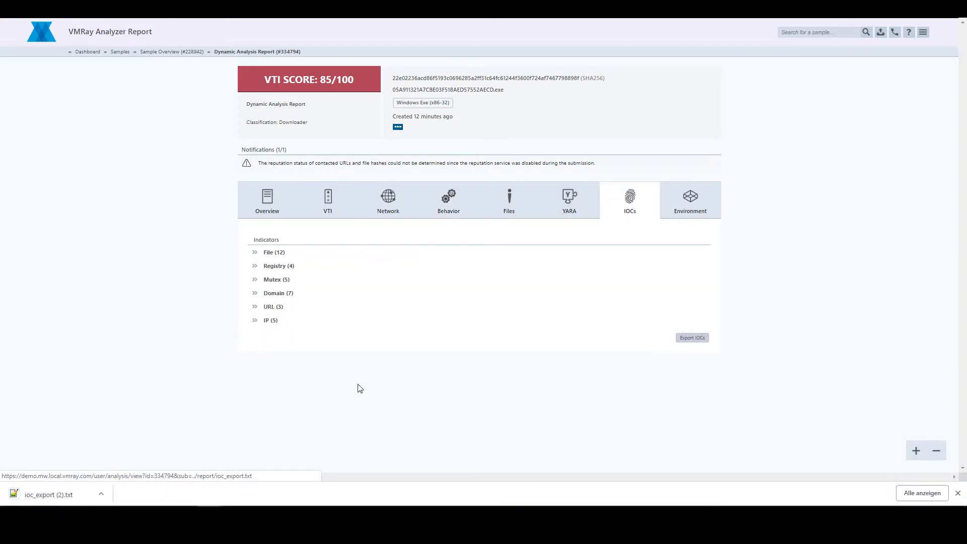
pyautogui.click(67, 495)
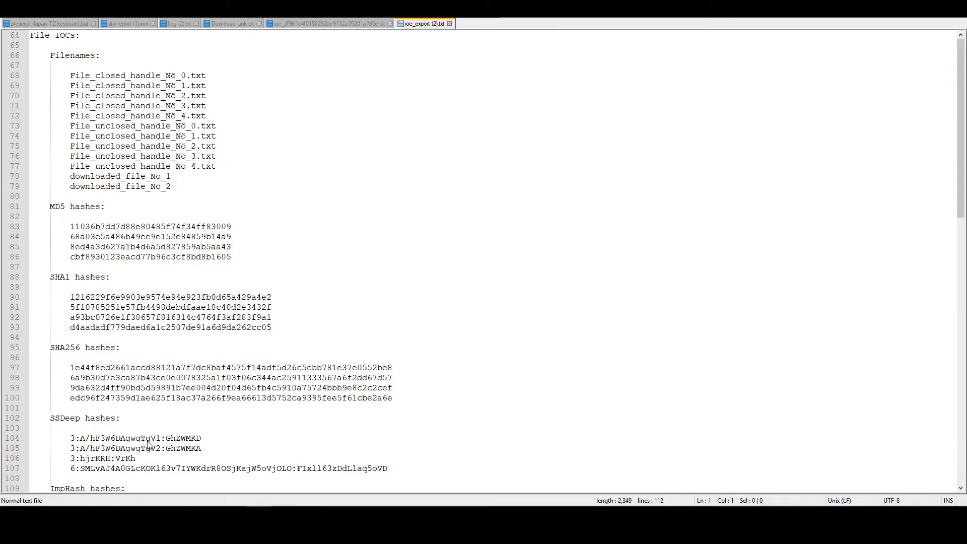
# - Review the files listed in the VMRay analysis report and open the extra options under the sample's header details
pyautogui.click(499, 210)
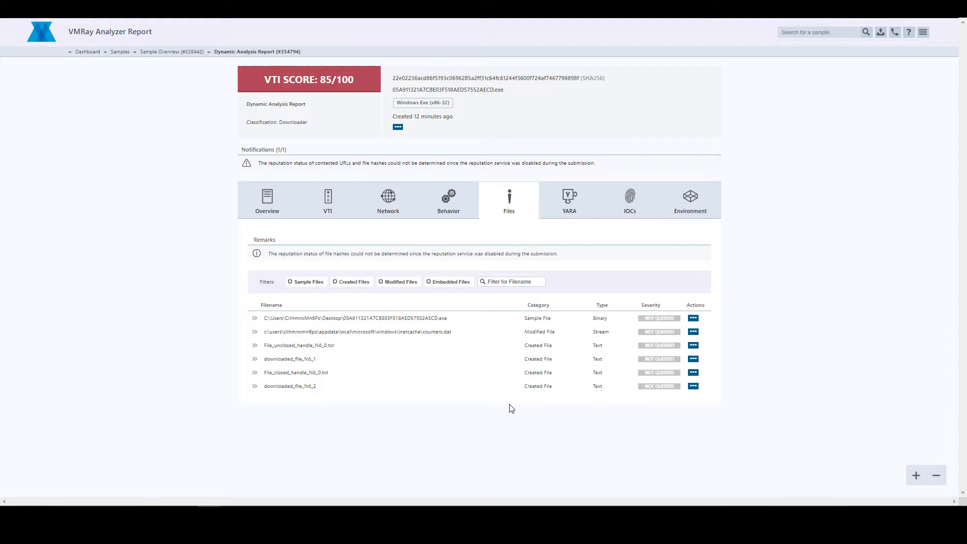
pyautogui.click(398, 128)
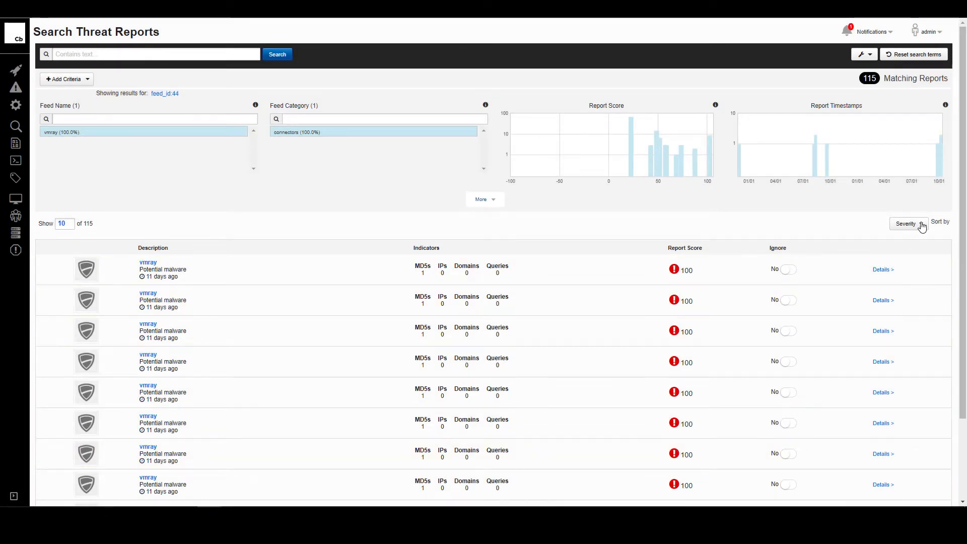
# - Sort the VMRay threat reports in Carbon Black by most recent and open the details of the newest report
pyautogui.click(920, 223)
pyautogui.click(892, 241)
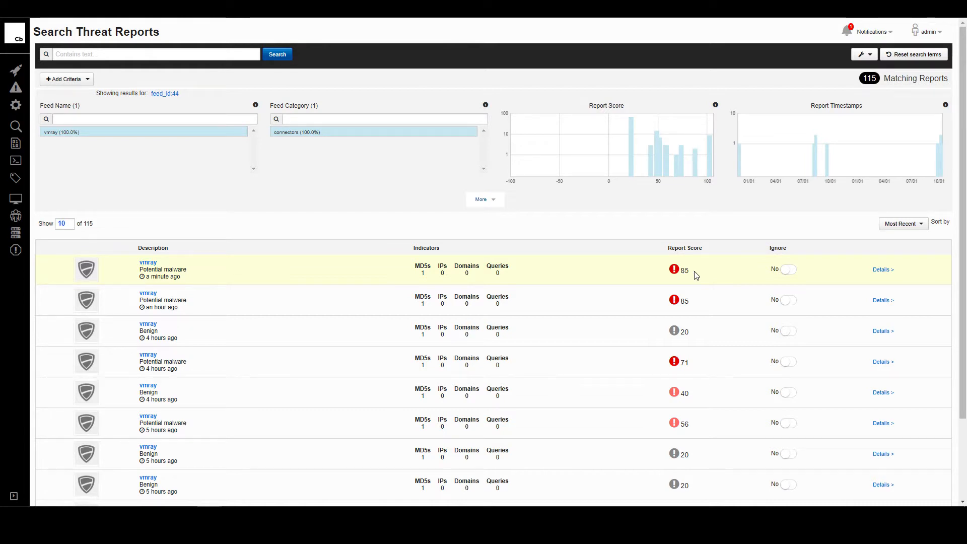
pyautogui.click(884, 270)
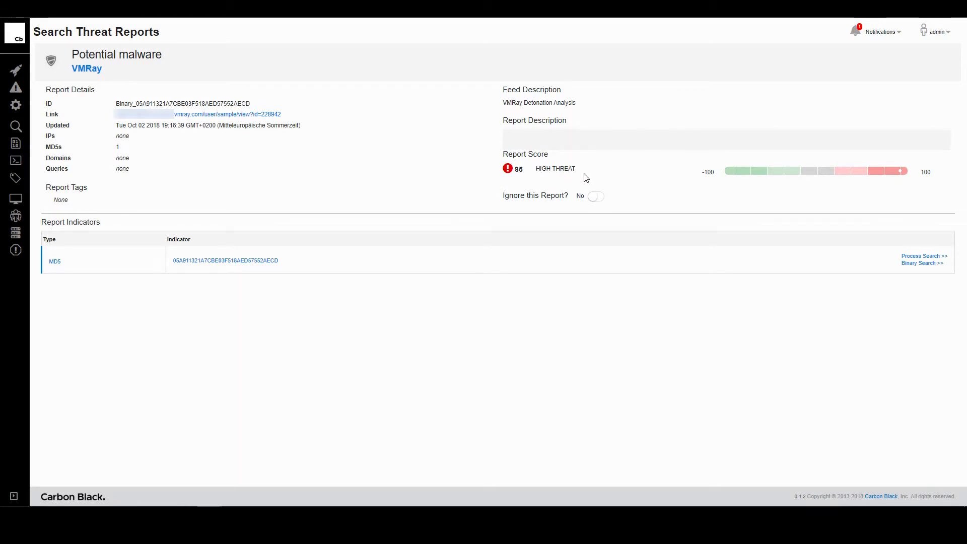
# - Ban the binary identified by the report's MD5 indicator, adding the note "Detected by VMRay Analyzer as malicious"
pyautogui.click(229, 261)
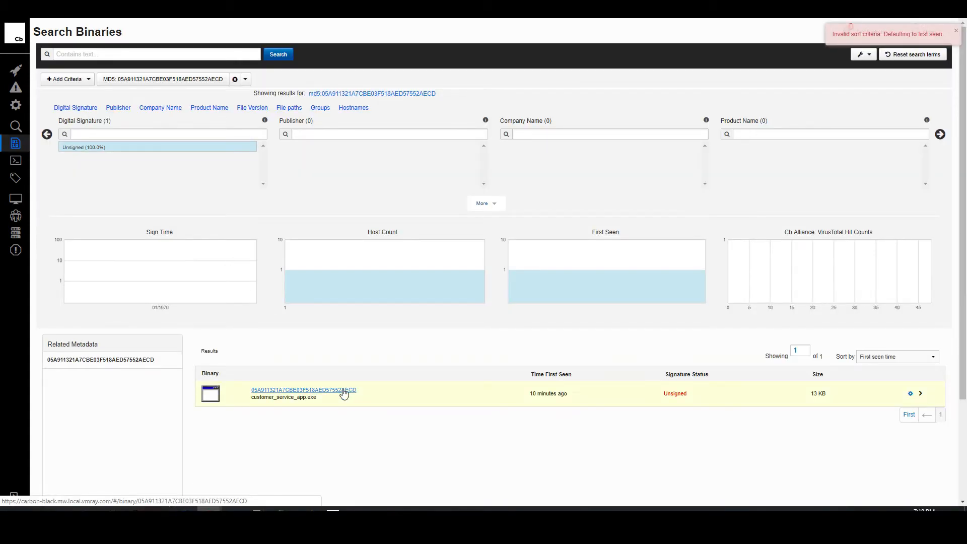
pyautogui.click(344, 392)
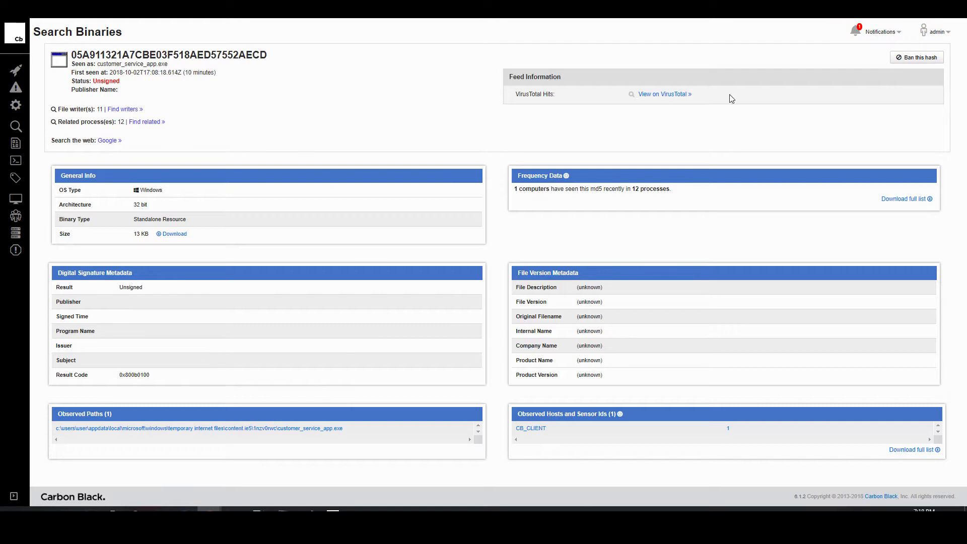
pyautogui.click(933, 59)
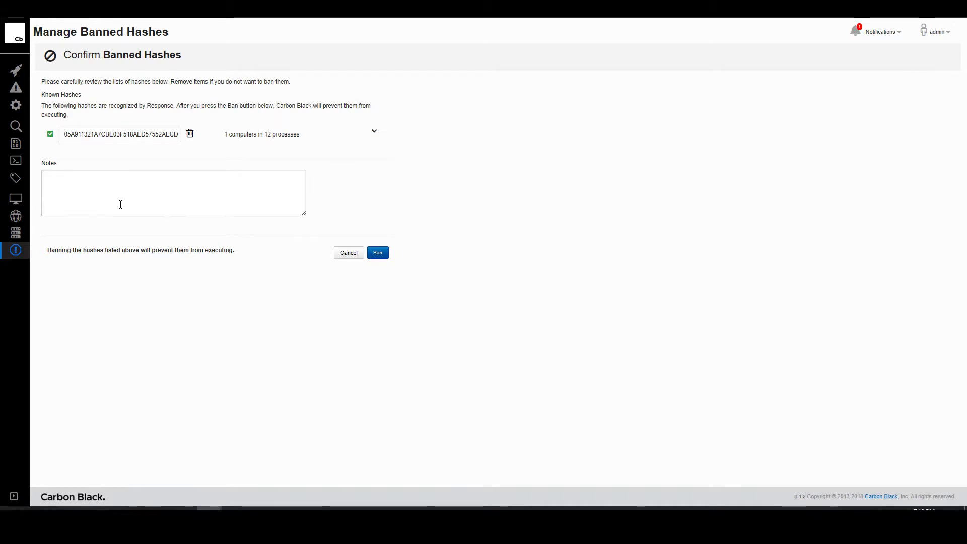
pyautogui.click(94, 196)
pyautogui.write('Detected by VMRay Analyzer as malicious')
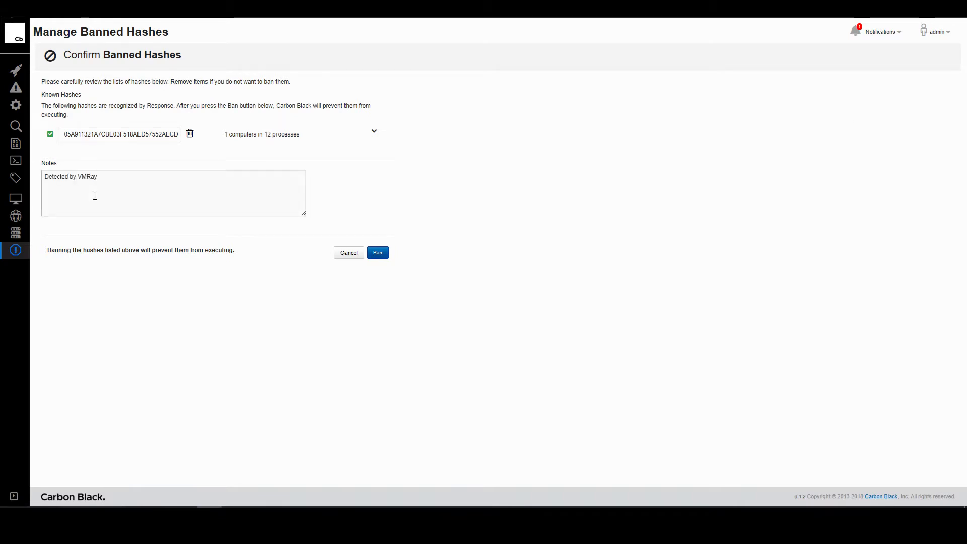
pyautogui.click(378, 253)
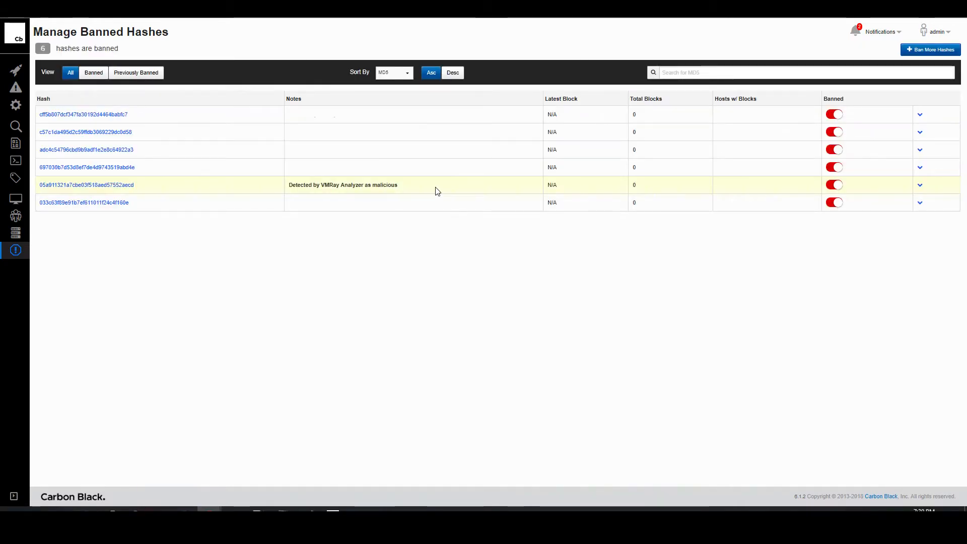
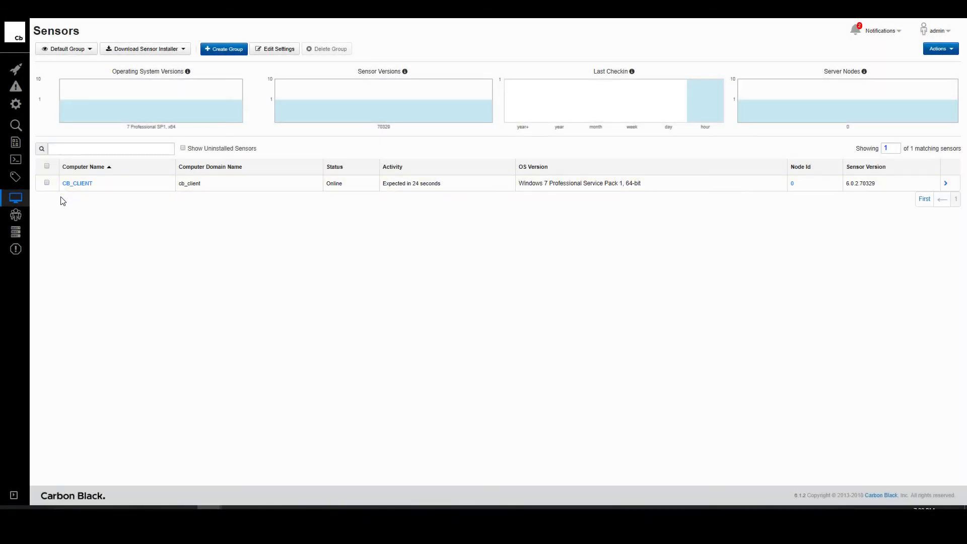
# - Select the CB_CLIENT computer in the sensors list and open the actions available for it
pyautogui.click(47, 183)
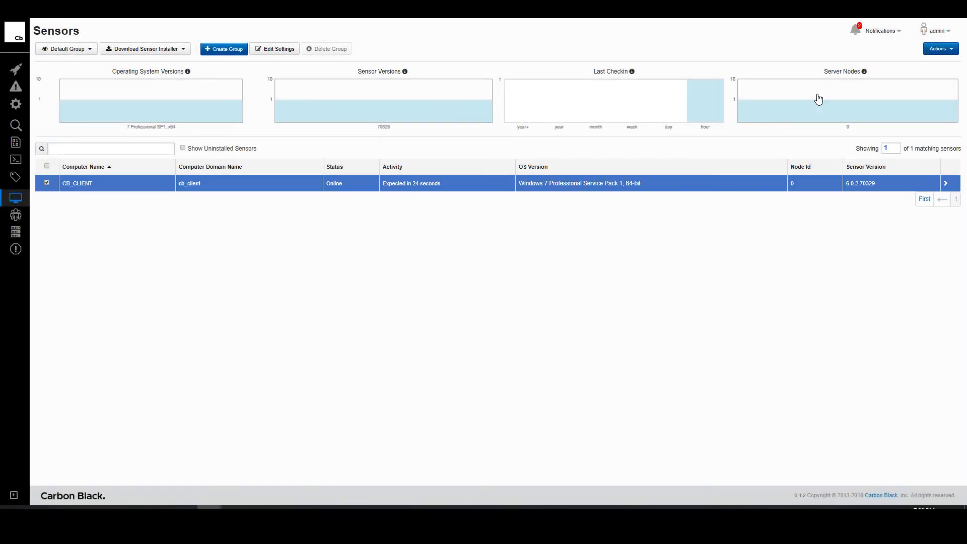
pyautogui.click(950, 49)
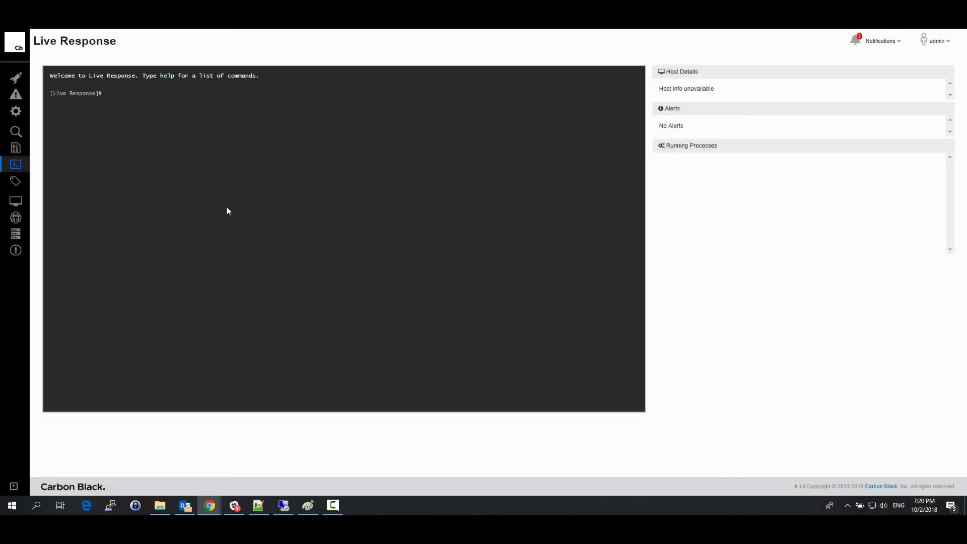
# - Display the Live Response command list with "help" and the sensor command's usage with "help sensor"
pyautogui.write('help')
pyautogui.press('Return')
pyautogui.write('help sensor')
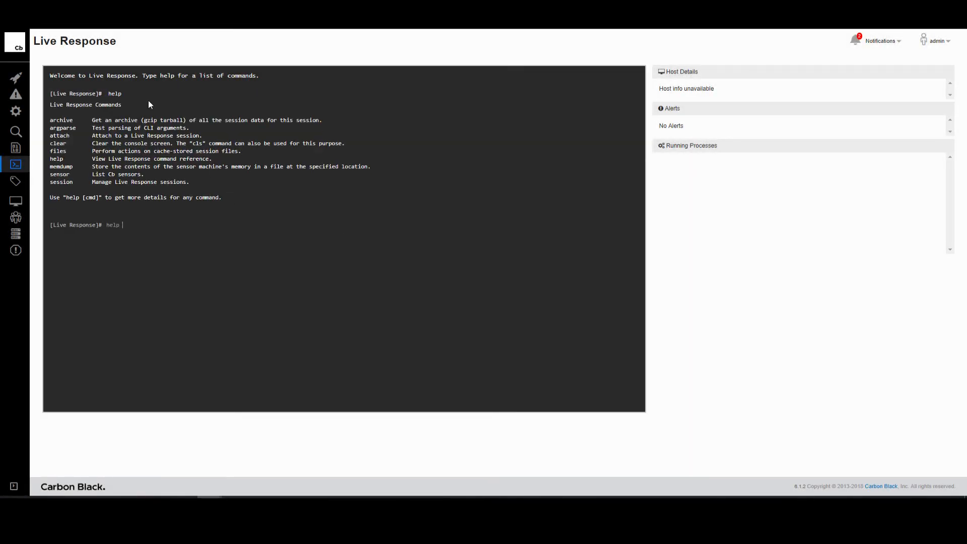
pyautogui.press('Return')
# - List all Carbon Black sensors in Live Response with the command "sensor -a"
pyautogui.write('he')
pyautogui.write('sensor -a')
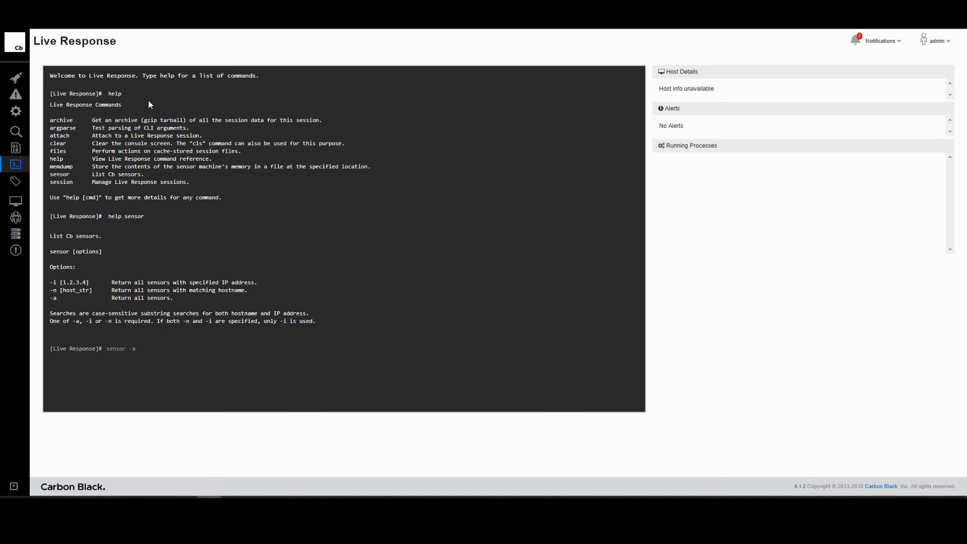
pyautogui.press('Return')
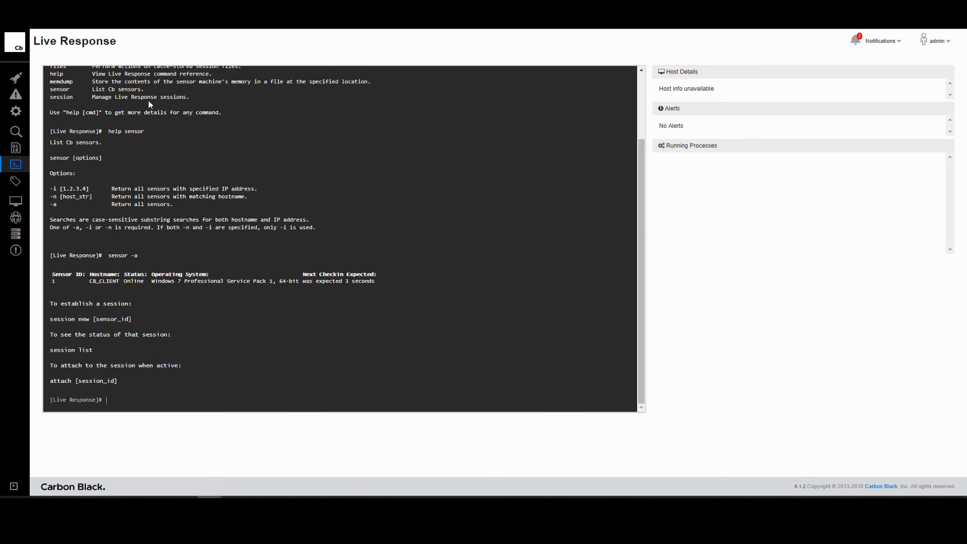